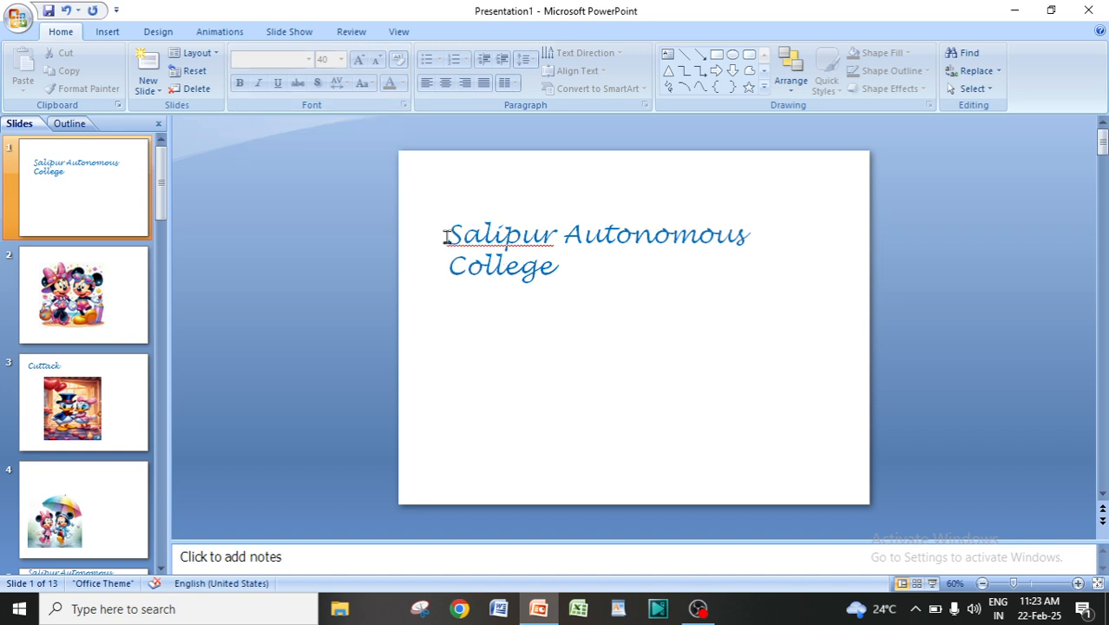
# - Change the font of the whole "Salipur Autonomous College" text on slide 1 to Harlow Solid Italic
pyautogui.click(510, 247)
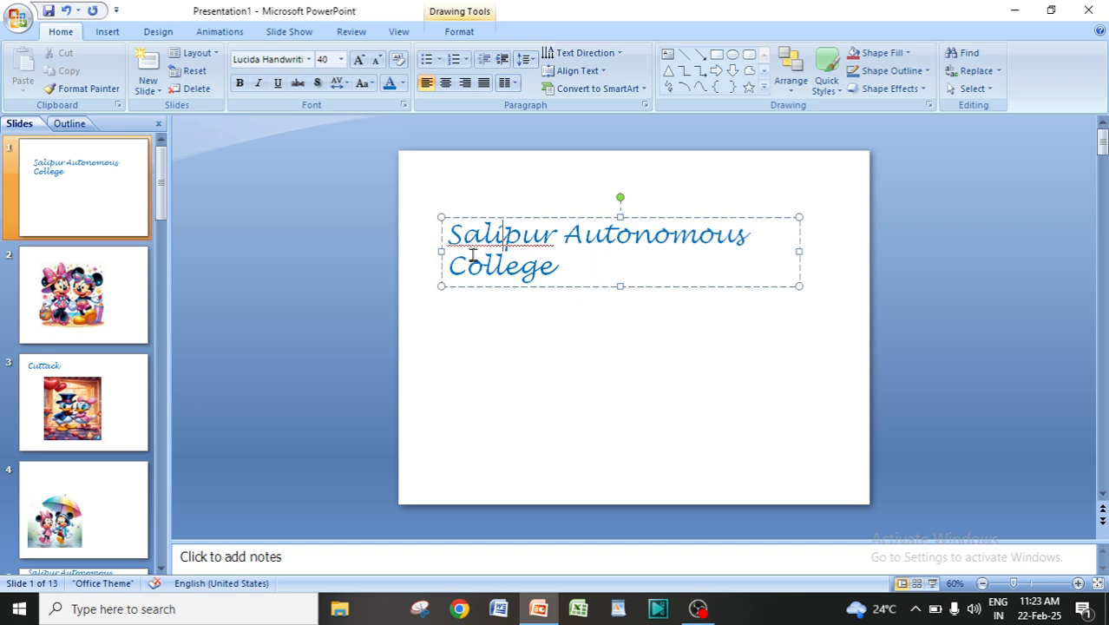
pyautogui.moveTo(449, 233); pyautogui.dragTo(558, 270)
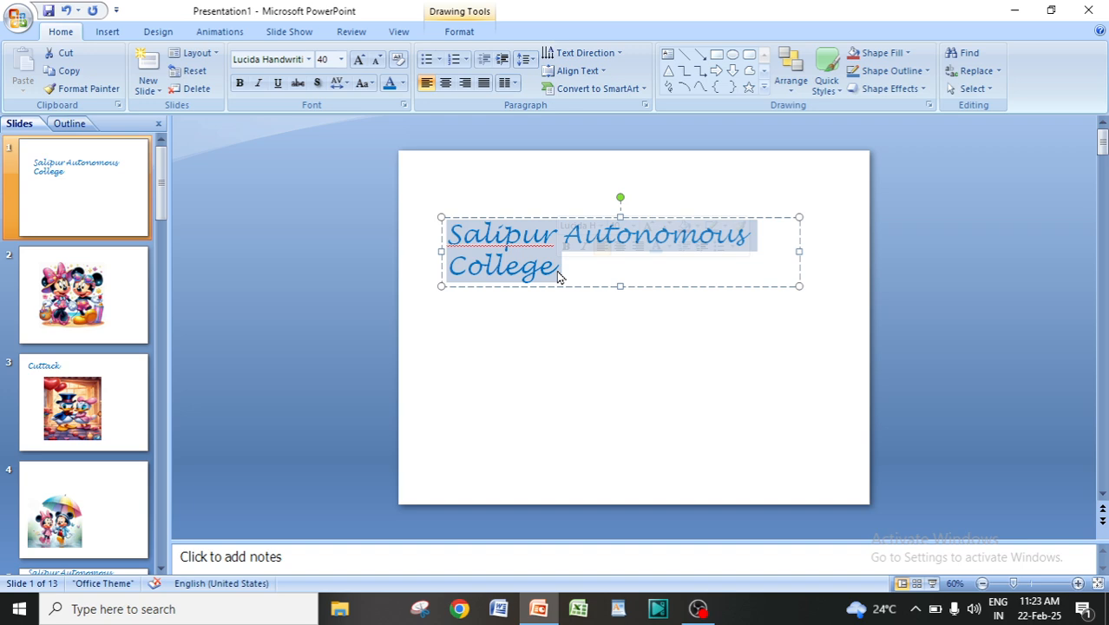
pyautogui.click(309, 60)
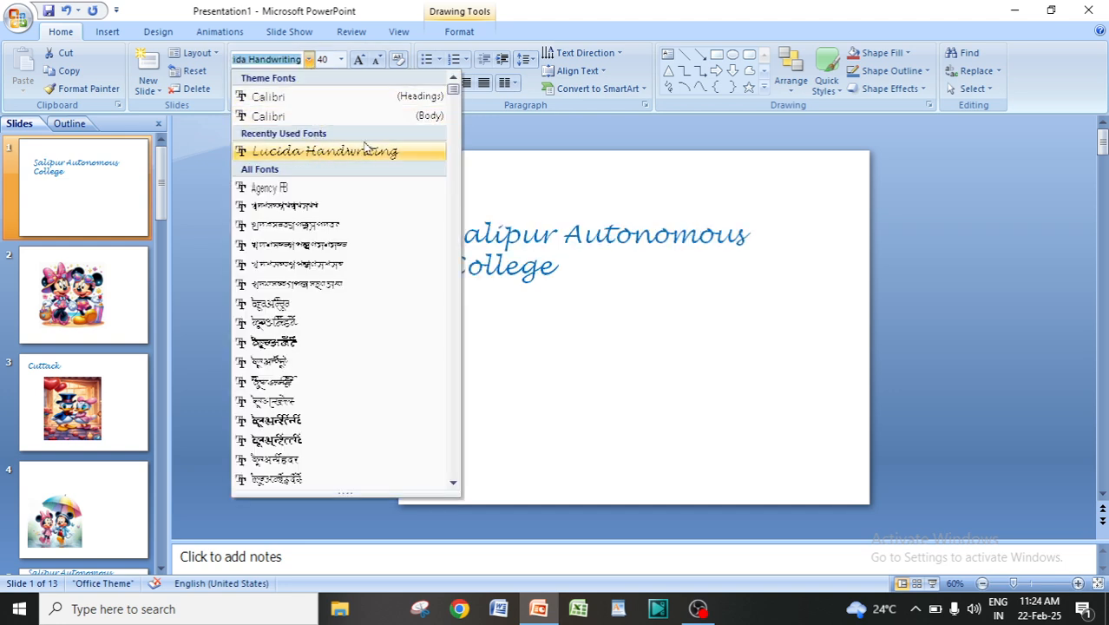
pyautogui.moveTo(452, 98); pyautogui.dragTo(450, 211)
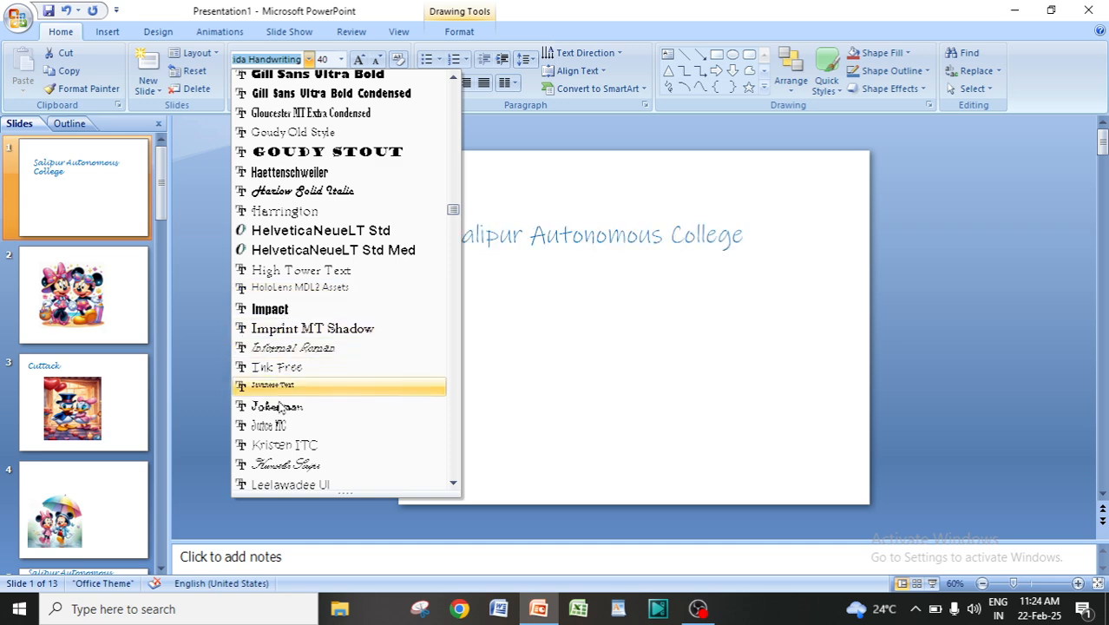
pyautogui.click(302, 191)
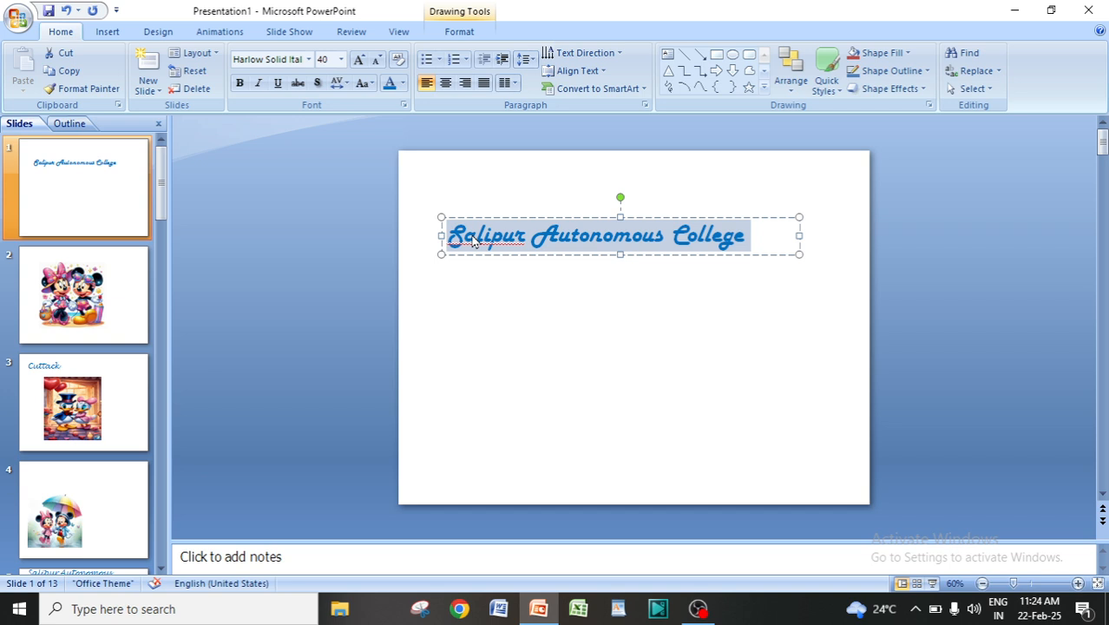
# - Set the font size of the selected college name to 70 and after that to 500
pyautogui.click(323, 59)
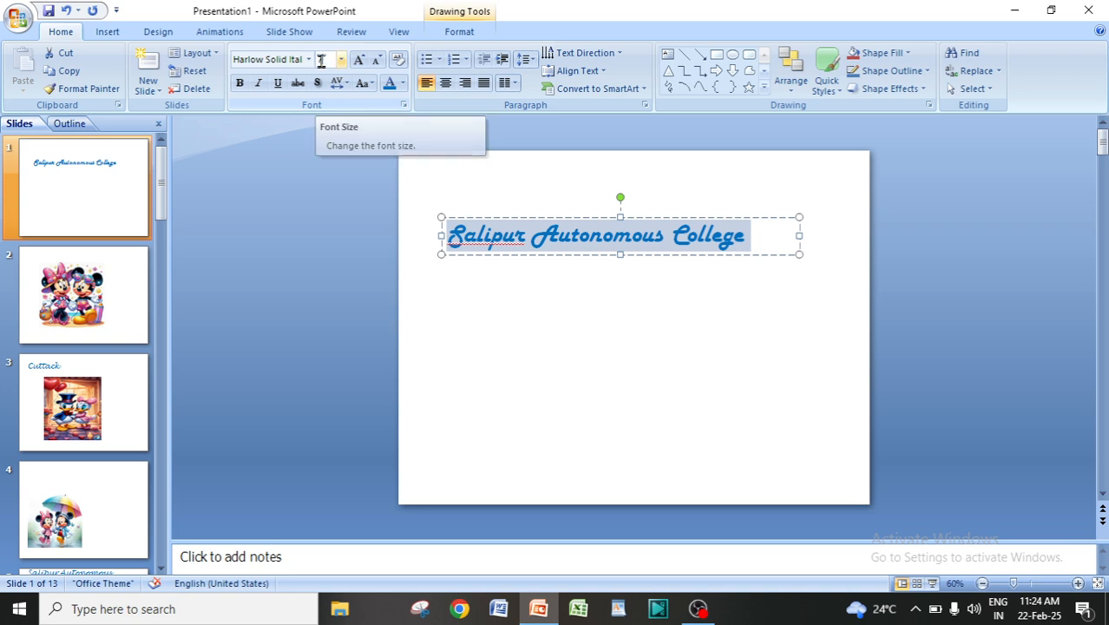
pyautogui.write('70')
pyautogui.press('Return')
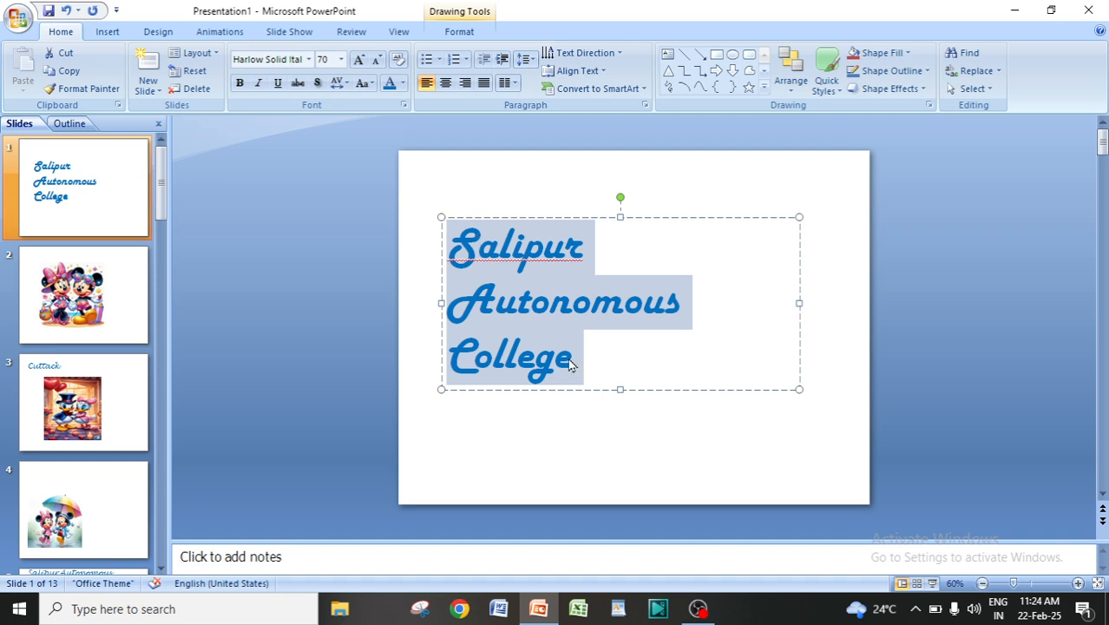
pyautogui.click(325, 63)
pyautogui.write('500')
pyautogui.press('Return')
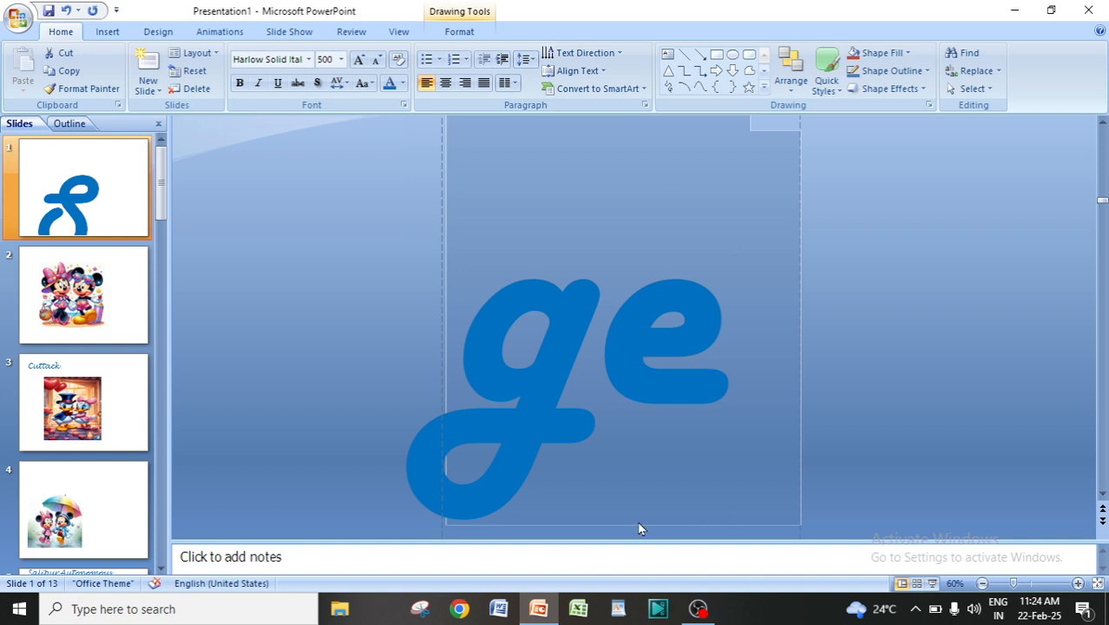
# - Set the font size of the college name to 2000 and look over the enlarged letters
pyautogui.click(326, 60)
pyautogui.write('2000')
pyautogui.press('Return')
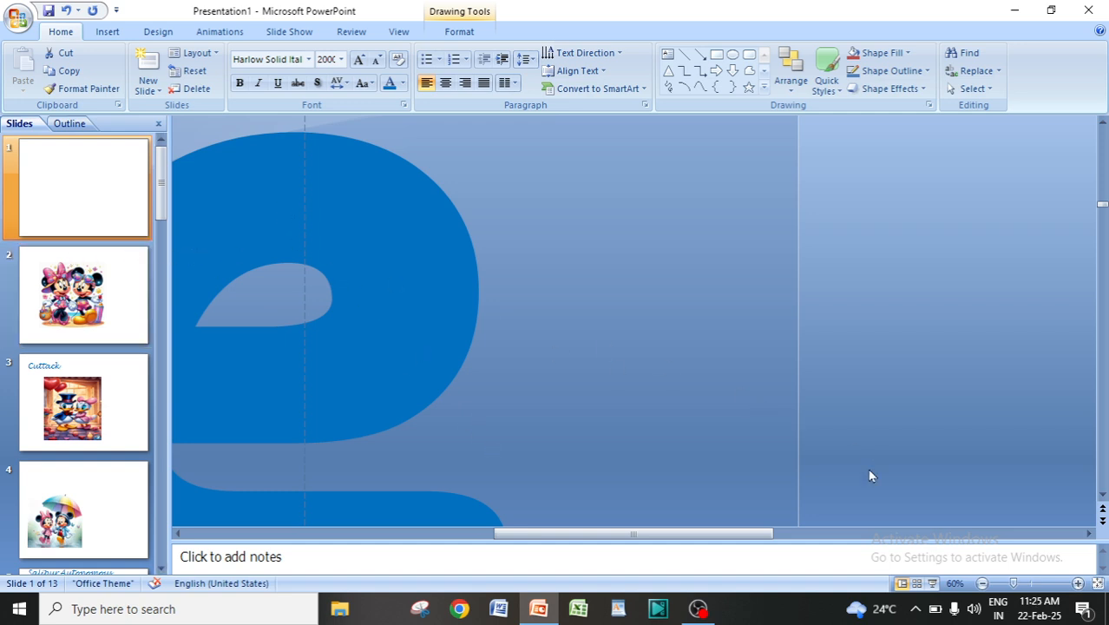
pyautogui.moveTo(679, 536); pyautogui.dragTo(531, 521)
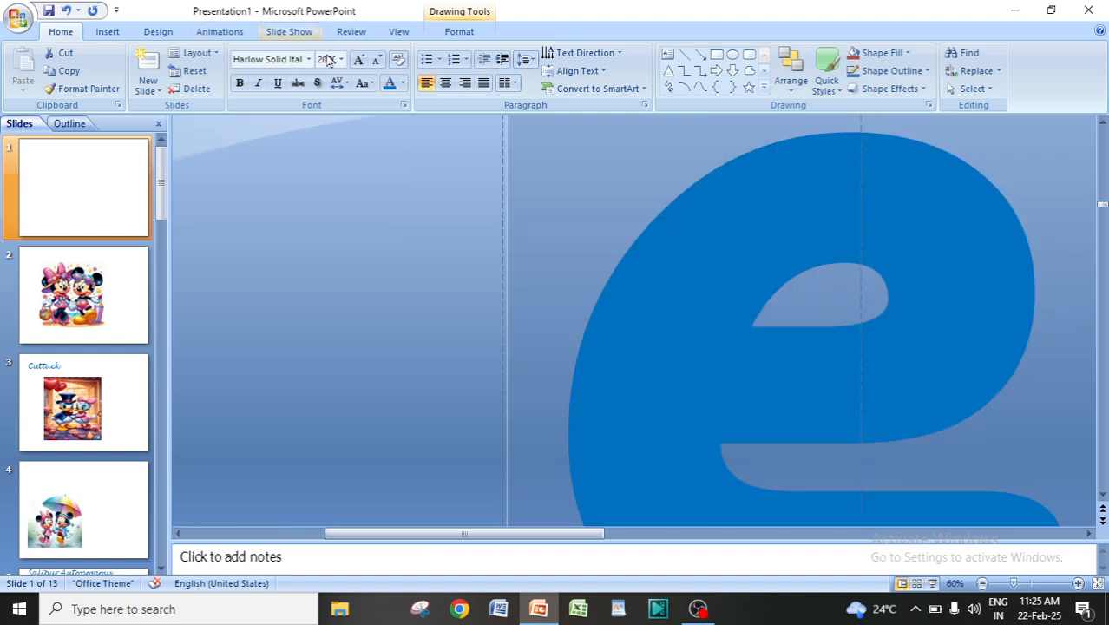
# - Reduce the college name's font size to 16, and after that choose the preset size 60
pyautogui.click(327, 58)
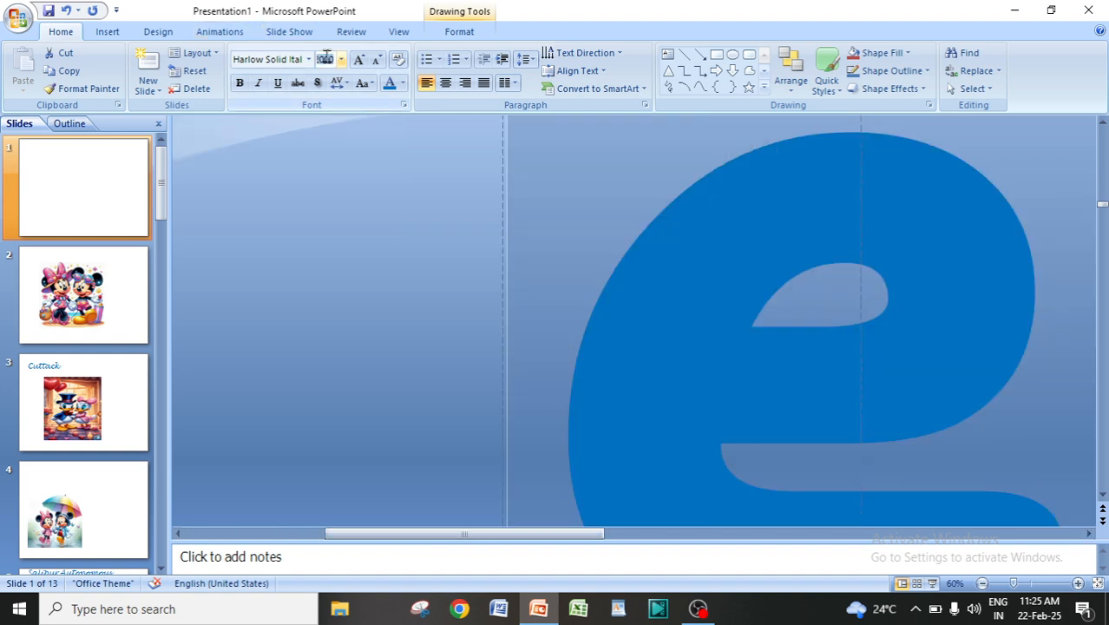
pyautogui.write('16')
pyautogui.press('Return')
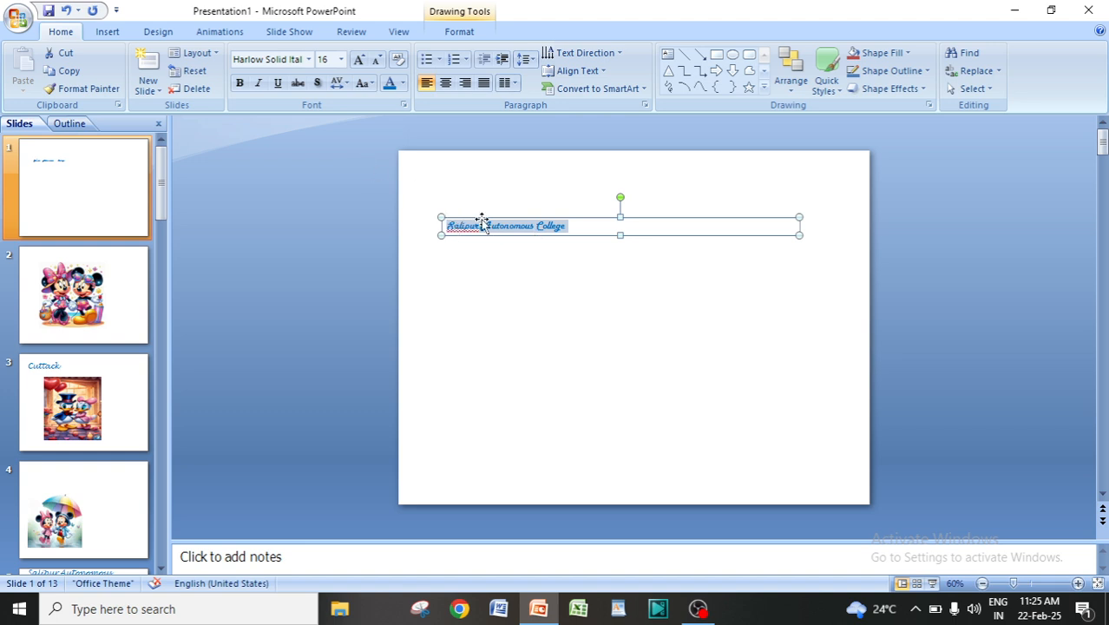
pyautogui.click(342, 60)
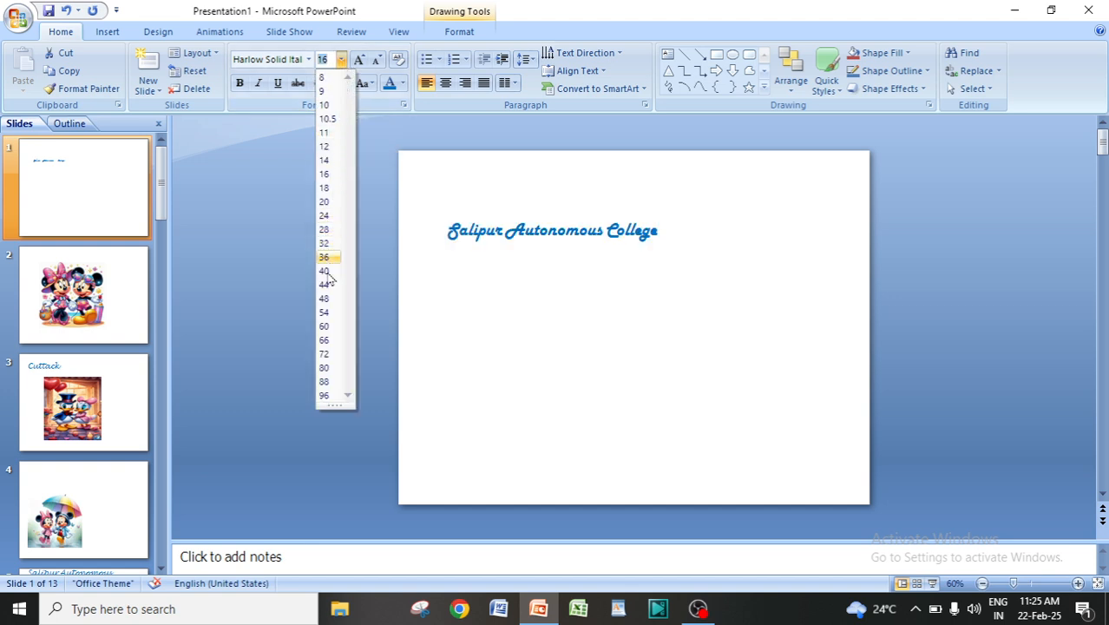
pyautogui.click(325, 328)
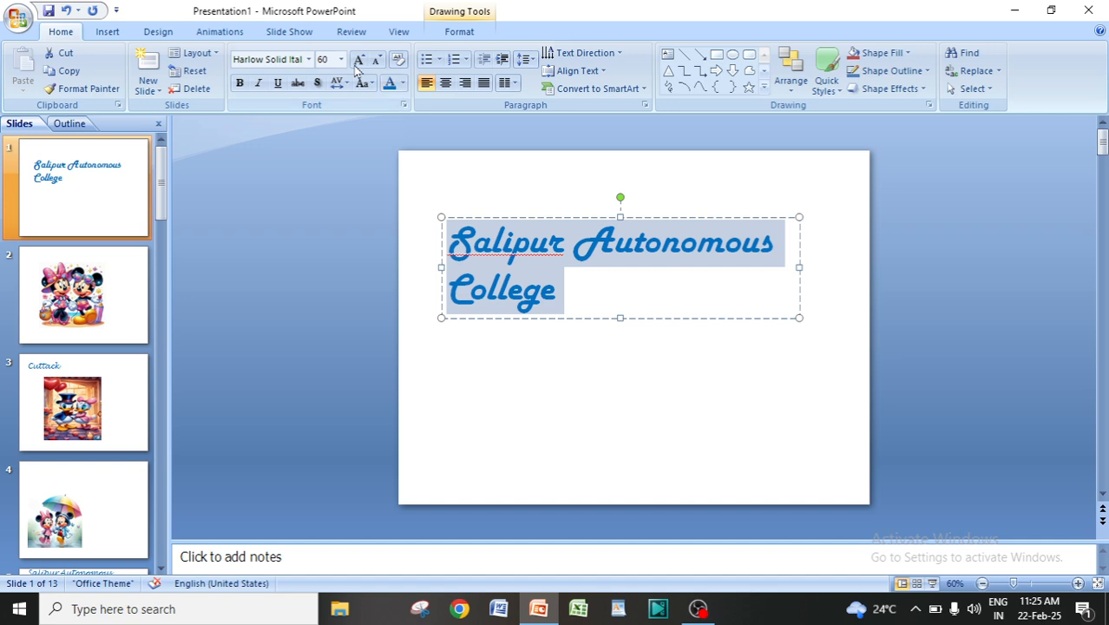
# - Change the college name's font to Lucida Handwriting and its size to 36
pyautogui.click(309, 59)
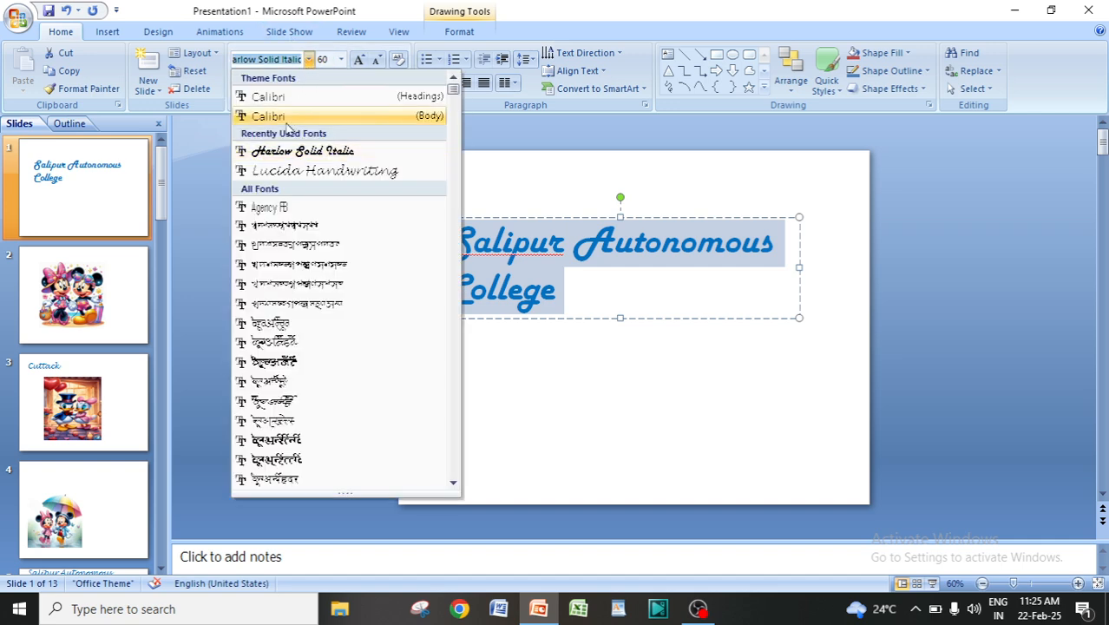
pyautogui.click(272, 172)
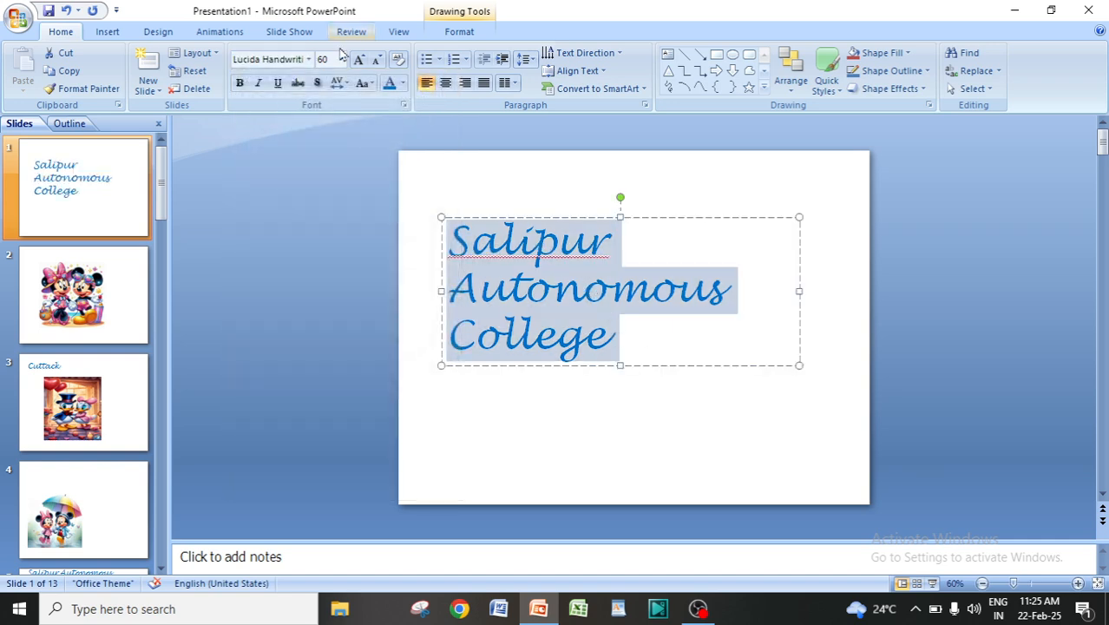
pyautogui.click(342, 59)
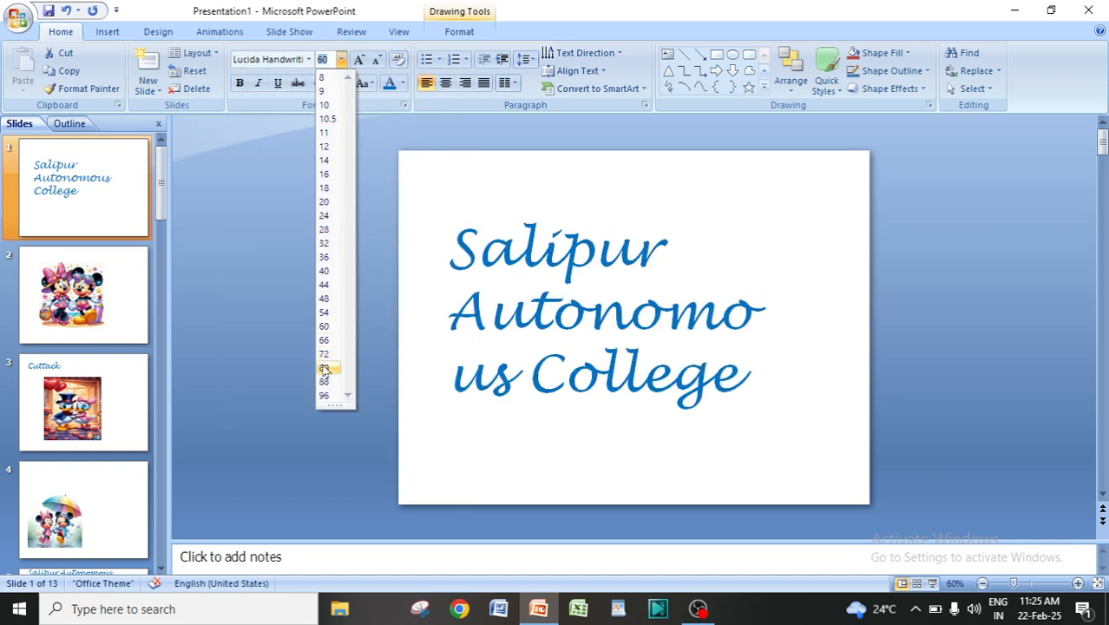
pyautogui.click(327, 257)
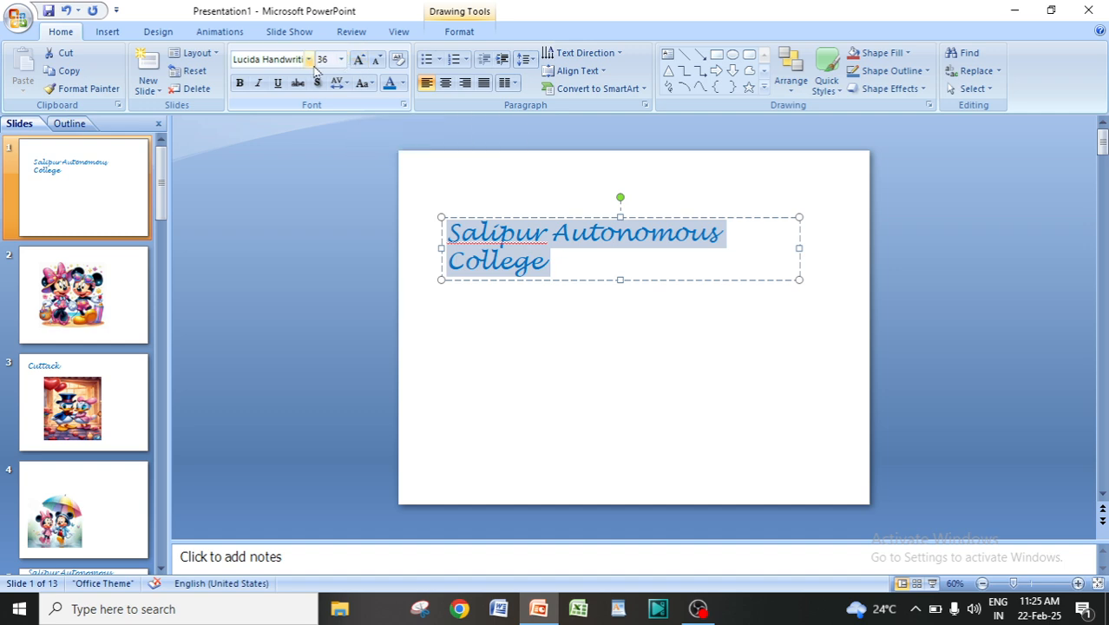
# - Enlarge the college name's text in successive increments up to font size 115
pyautogui.click(359, 59)
pyautogui.click(359, 59)
pyautogui.click(360, 59)
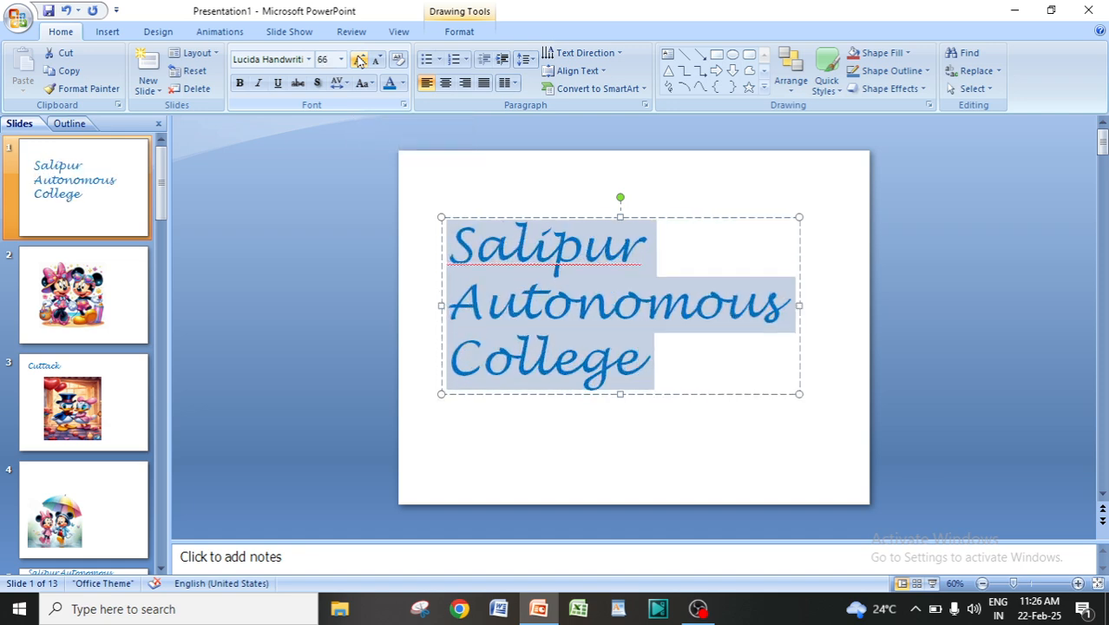
pyautogui.click(359, 59)
pyautogui.click(359, 59)
pyautogui.click(359, 59)
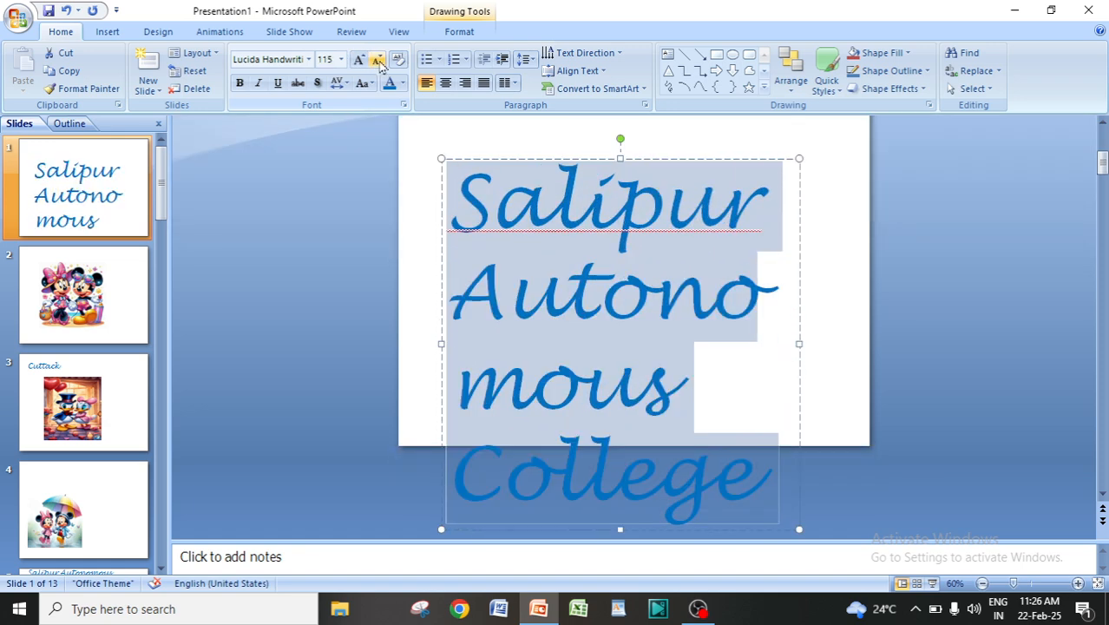
# - Shrink the college name's text in successive increments down to font size 40
pyautogui.click(379, 62)
pyautogui.click(378, 62)
pyautogui.click(379, 61)
pyautogui.click(378, 61)
pyautogui.click(378, 62)
pyautogui.click(378, 62)
pyautogui.click(378, 61)
pyautogui.click(378, 62)
pyautogui.click(379, 61)
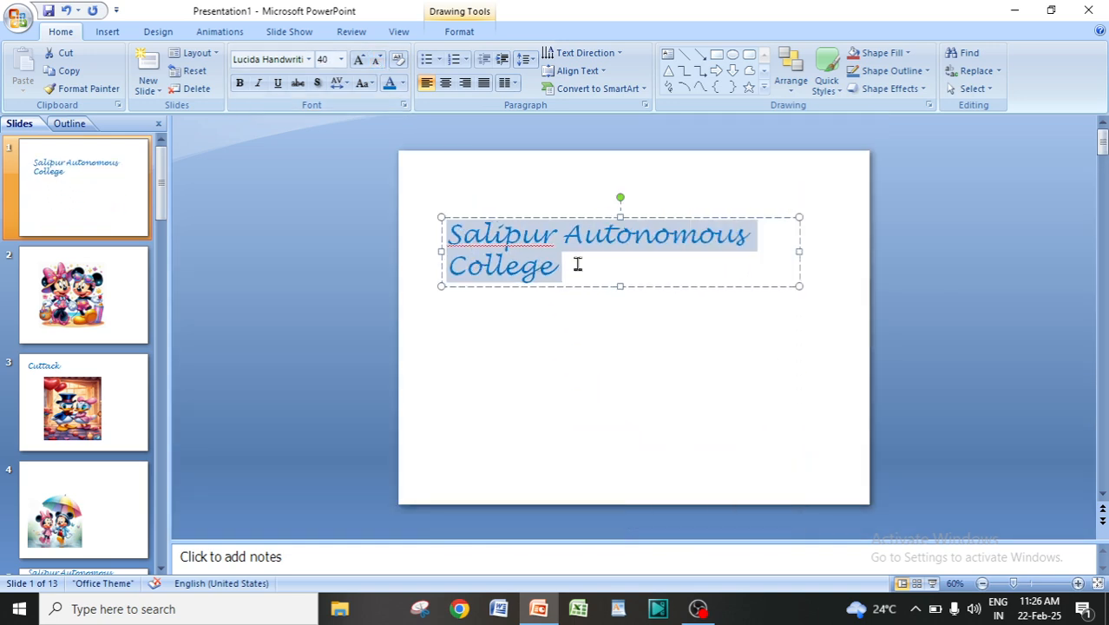
# - Grow the college name's text in successive increments to font size 88
pyautogui.click(361, 60)
pyautogui.click(361, 60)
pyautogui.click(361, 60)
pyautogui.click(361, 60)
pyautogui.click(361, 59)
pyautogui.click(361, 60)
pyautogui.click(361, 60)
pyautogui.click(361, 59)
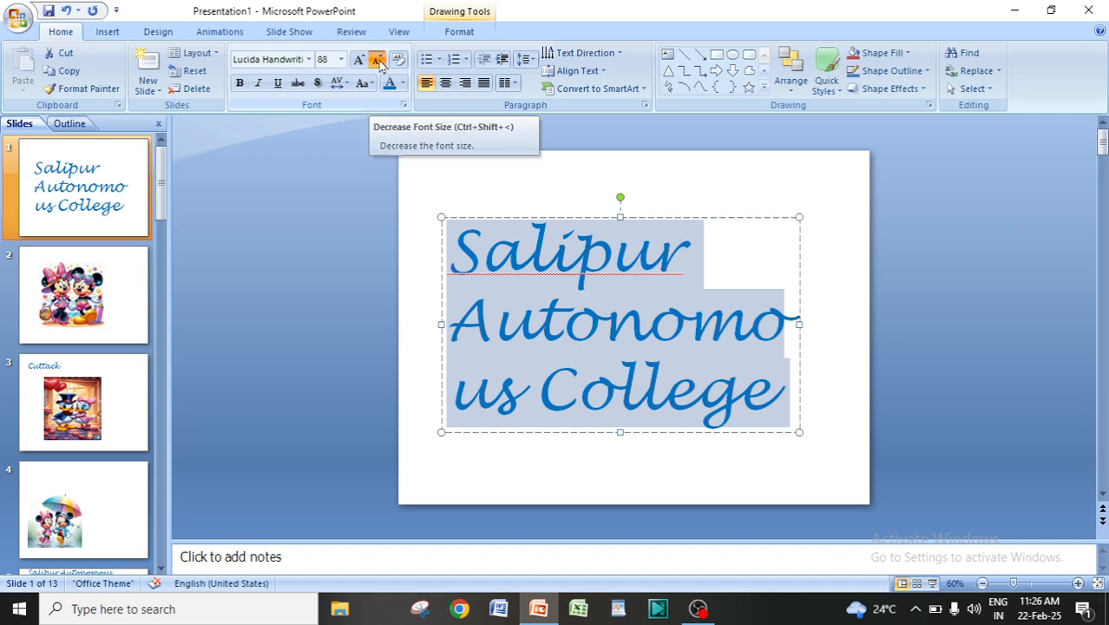
# - Decrease the college name's text in successive increments to font size 44
pyautogui.click(379, 61)
pyautogui.click(380, 61)
pyautogui.click(379, 61)
pyautogui.click(380, 60)
pyautogui.click(379, 61)
pyautogui.click(379, 61)
pyautogui.click(380, 61)
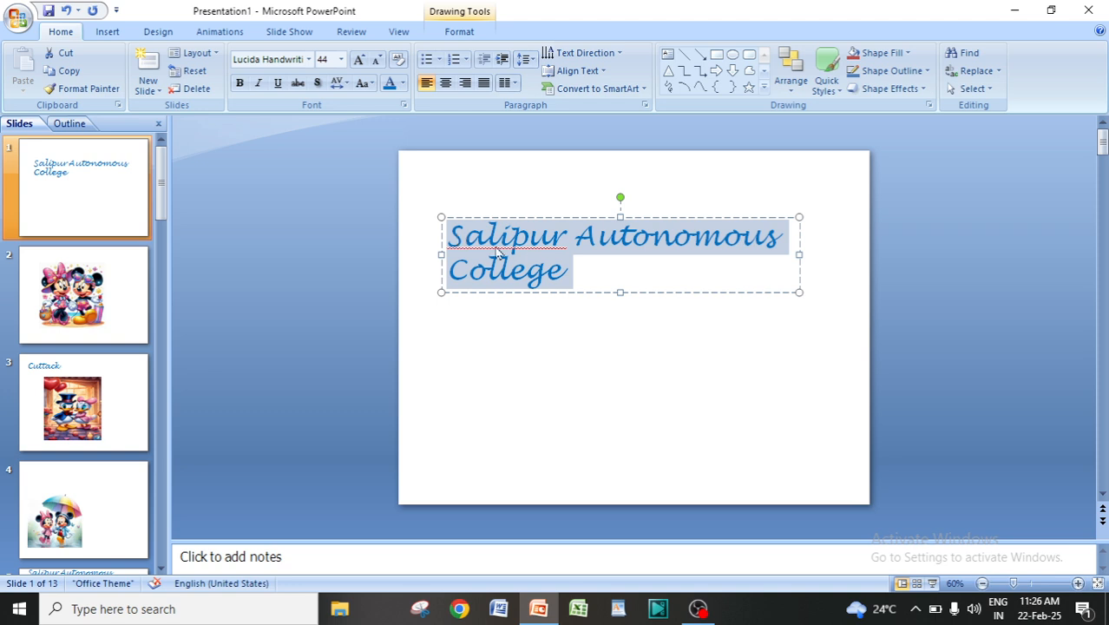
# - Color only the word "Autonomous" in the slide 1 text with the standard red
pyautogui.click(602, 266)
pyautogui.moveTo(572, 237); pyautogui.dragTo(785, 227)
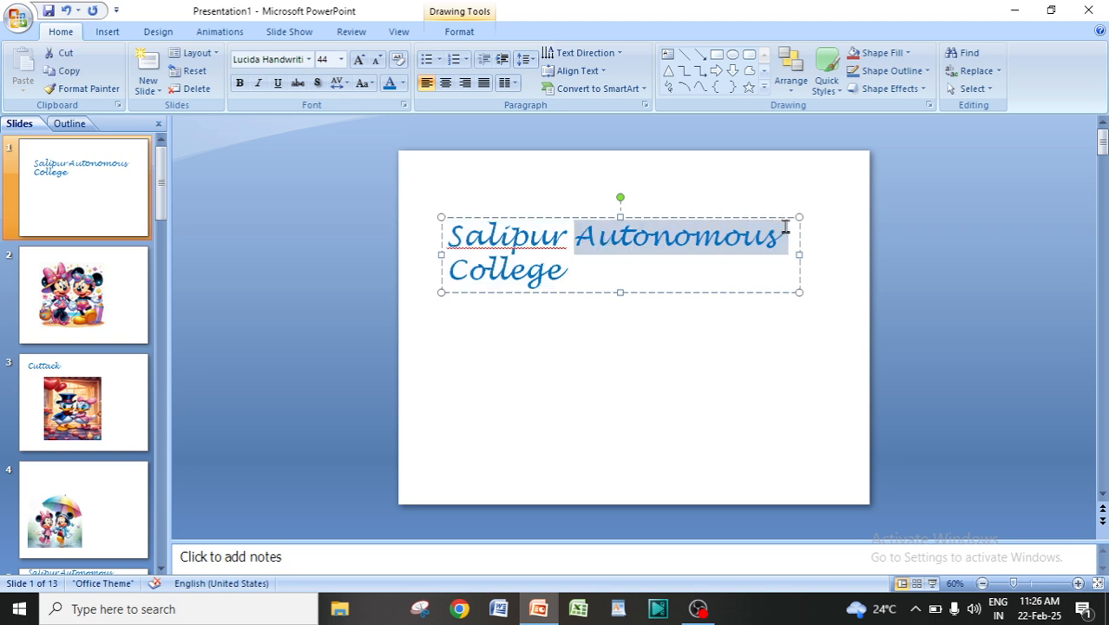
pyautogui.click(402, 83)
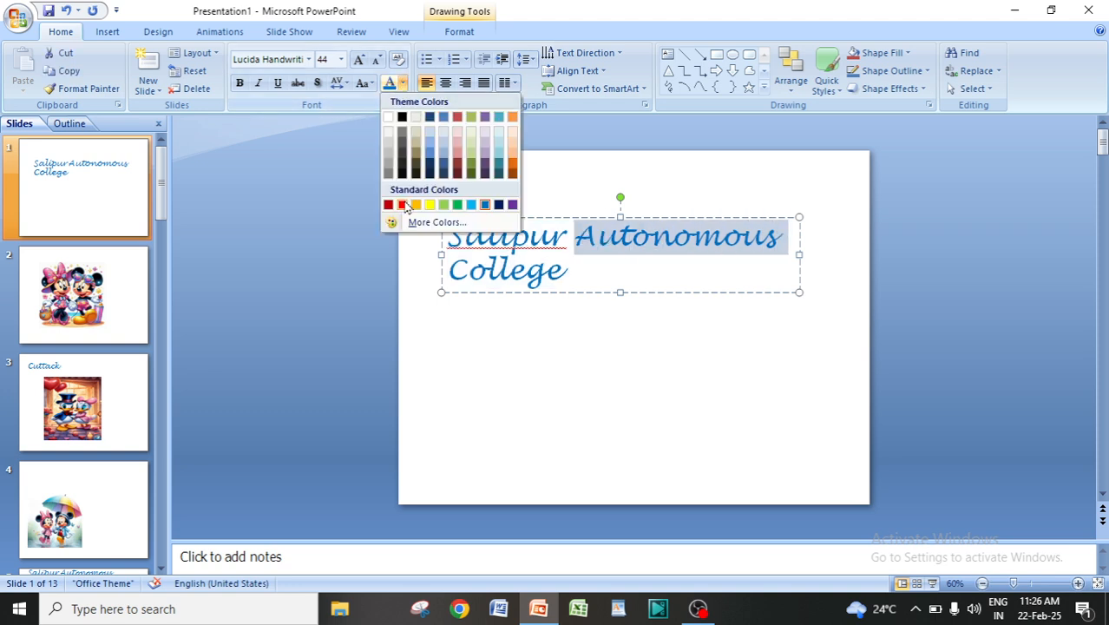
pyautogui.click(405, 205)
# - Color the word "College" in the slide 1 text standard green and deselect it
pyautogui.moveTo(449, 271); pyautogui.dragTo(564, 267)
pyautogui.click(403, 84)
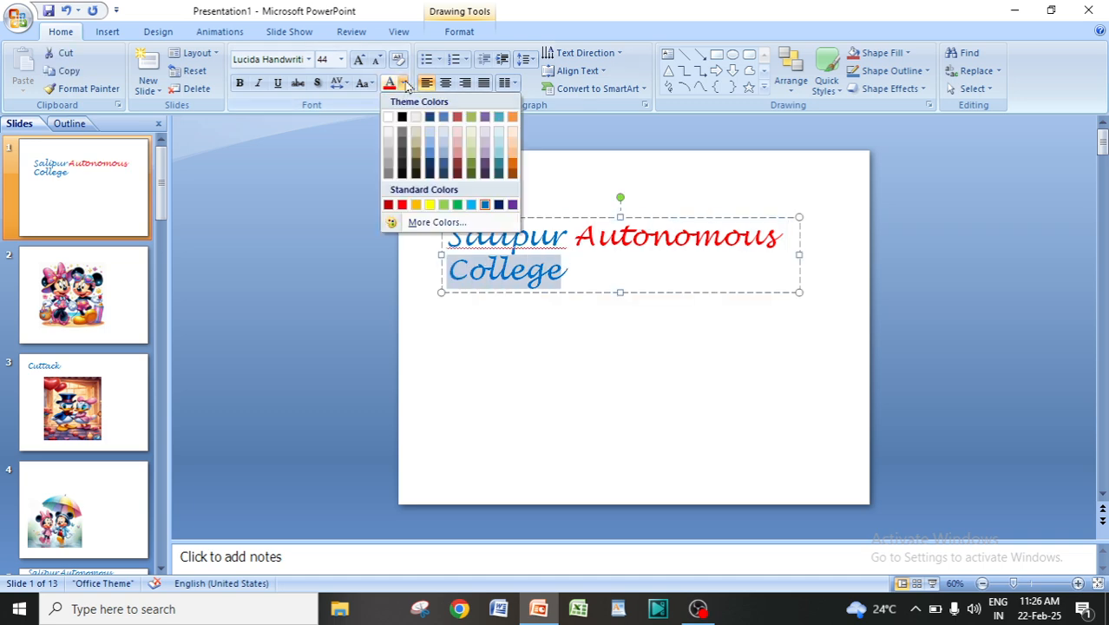
pyautogui.click(457, 205)
pyautogui.click(605, 268)
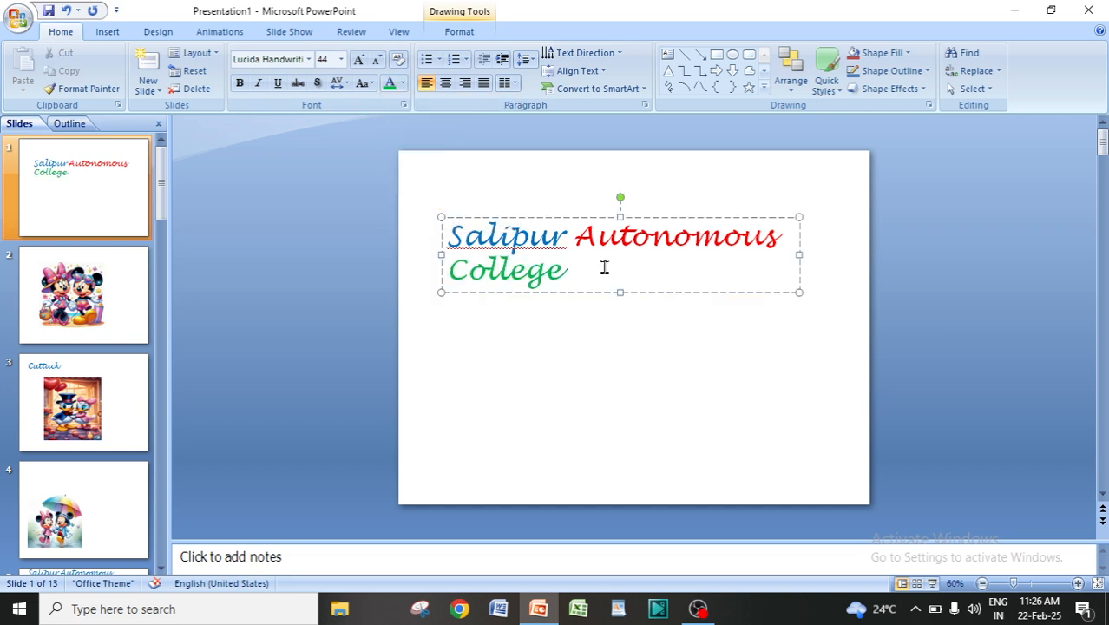